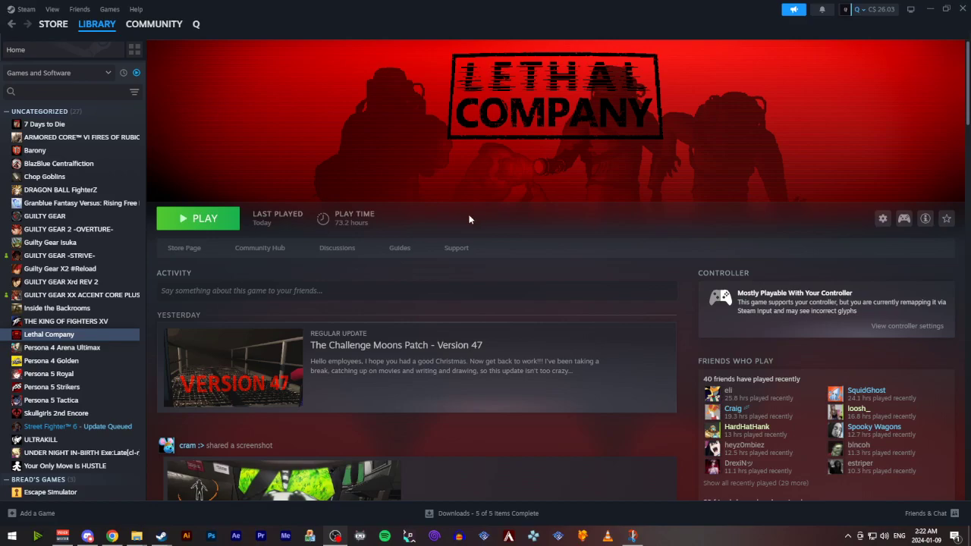
# - Download "Lethal Company Q's Mod Curation (09-01-2024).zip" from its Google Drive page in Chrome, accepting the file without a virus scan
pyautogui.click(633, 536)
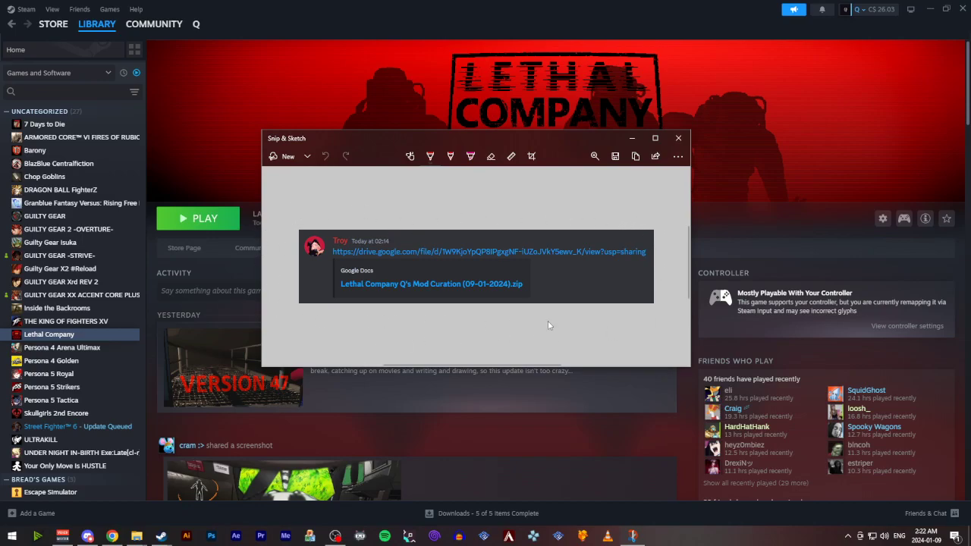
pyautogui.click(110, 537)
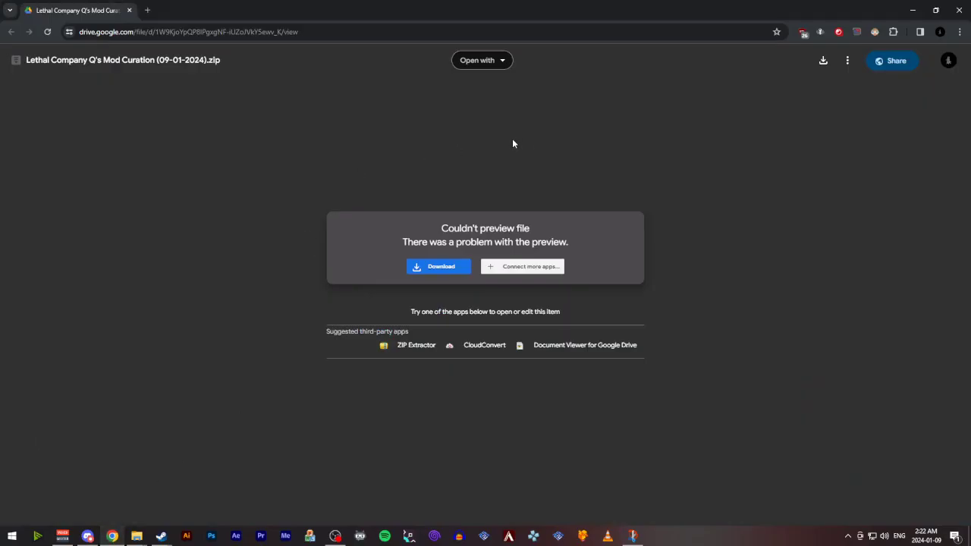
pyautogui.click(456, 271)
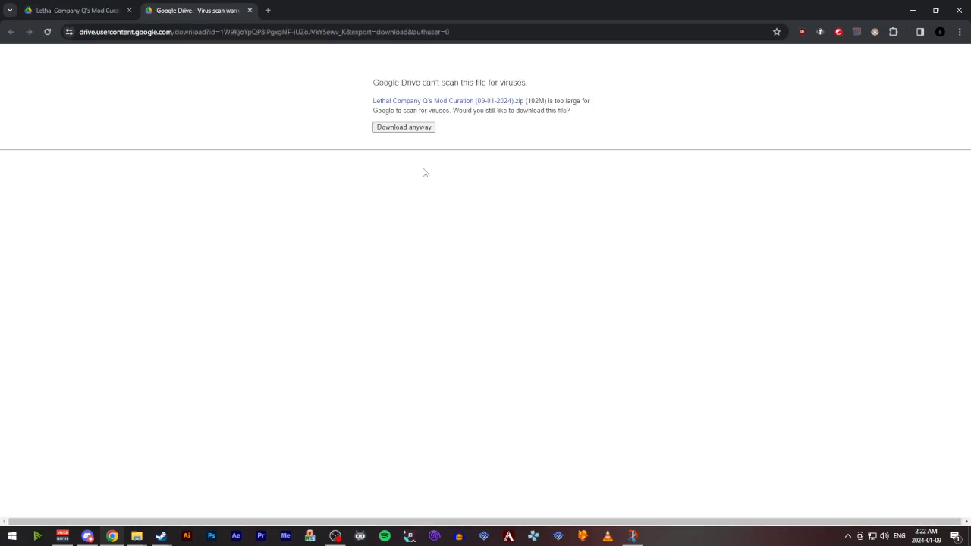
pyautogui.click(418, 128)
# - Switch back to Steam and bring up the Downloads folder in File Explorer
pyautogui.moveTo(168, 539)
pyautogui.click(152, 492)
pyautogui.moveTo(137, 536)
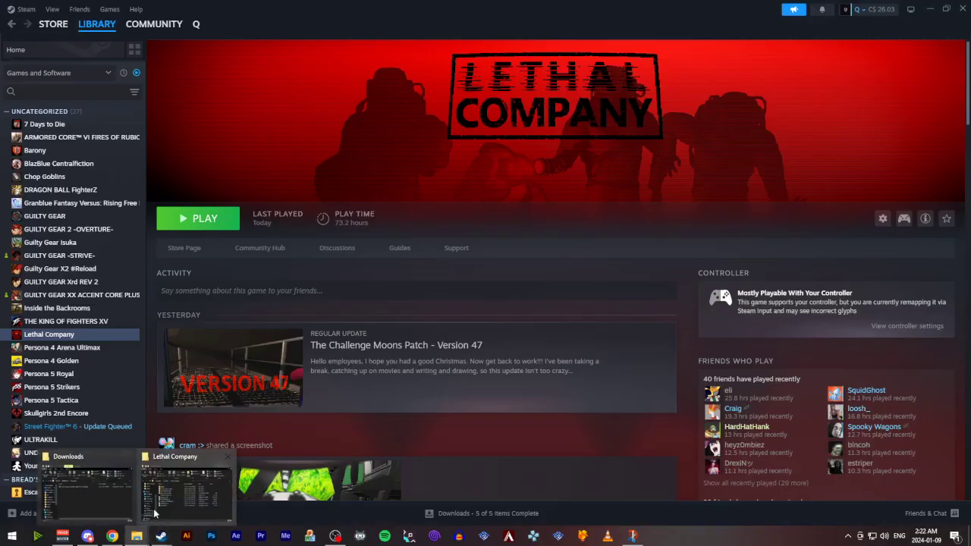
pyautogui.click(96, 493)
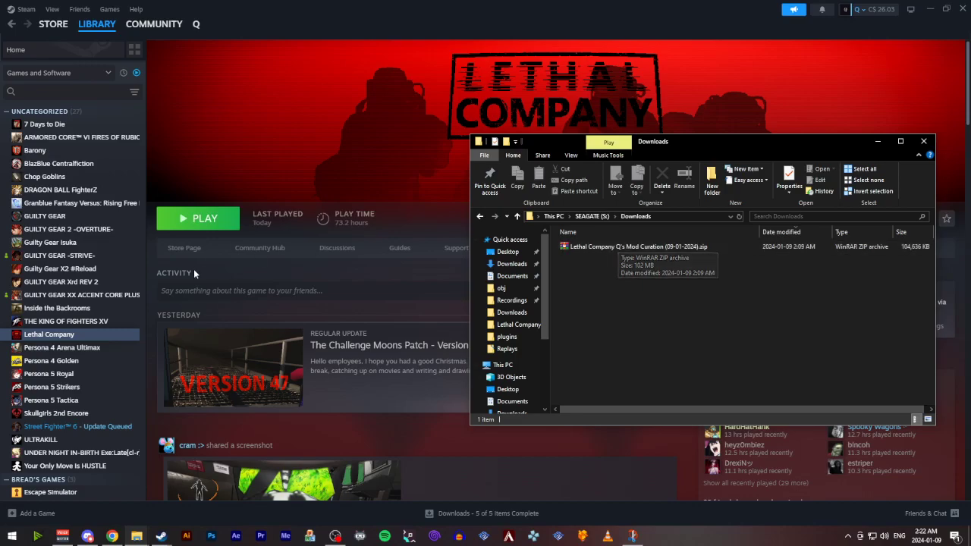
# - Open the local files folder of Lethal Company from the Steam library
pyautogui.click(50, 338)
pyautogui.rightClick(51, 340)
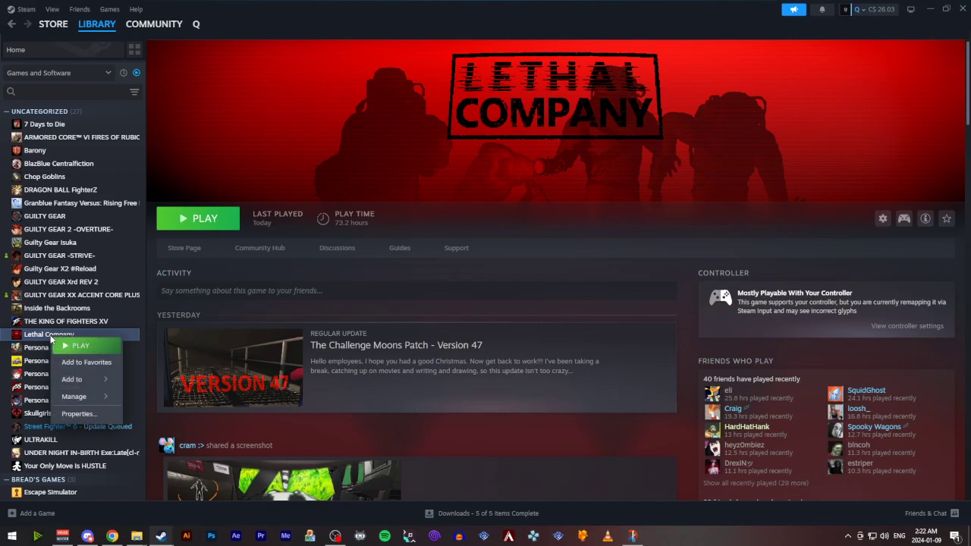
pyautogui.moveTo(76, 396)
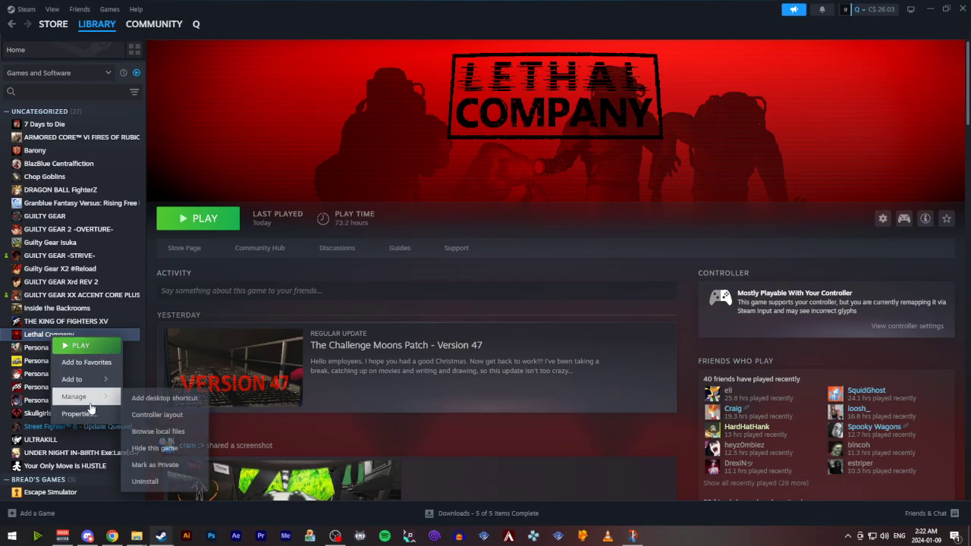
pyautogui.click(179, 439)
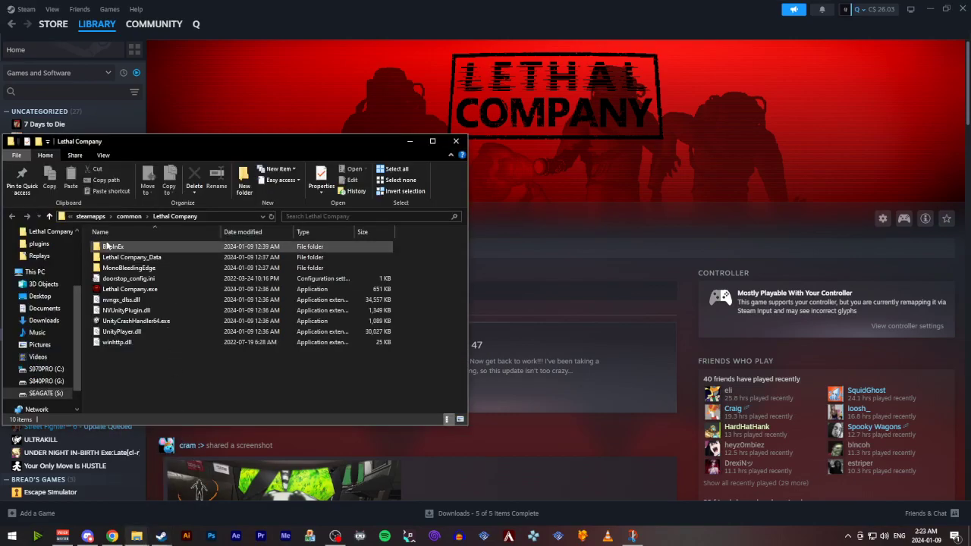
# - Extract the Q's Mod Curation zip in Downloads into its own folder named after the archive
pyautogui.click(136, 537)
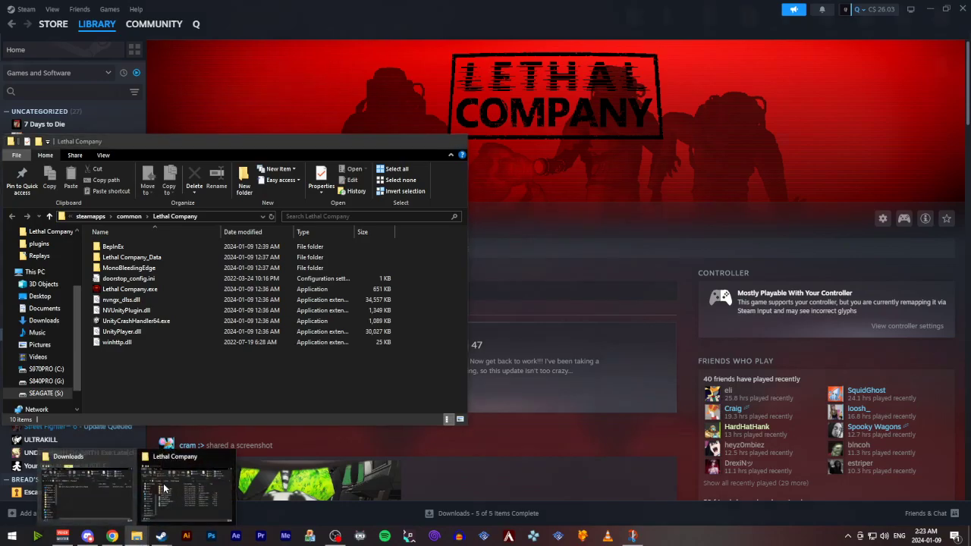
pyautogui.click(103, 502)
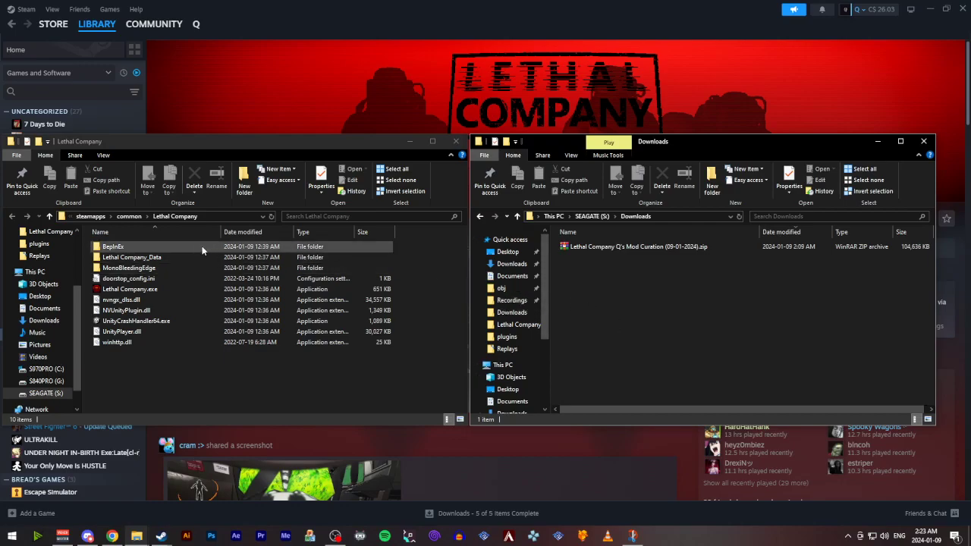
pyautogui.click(592, 246)
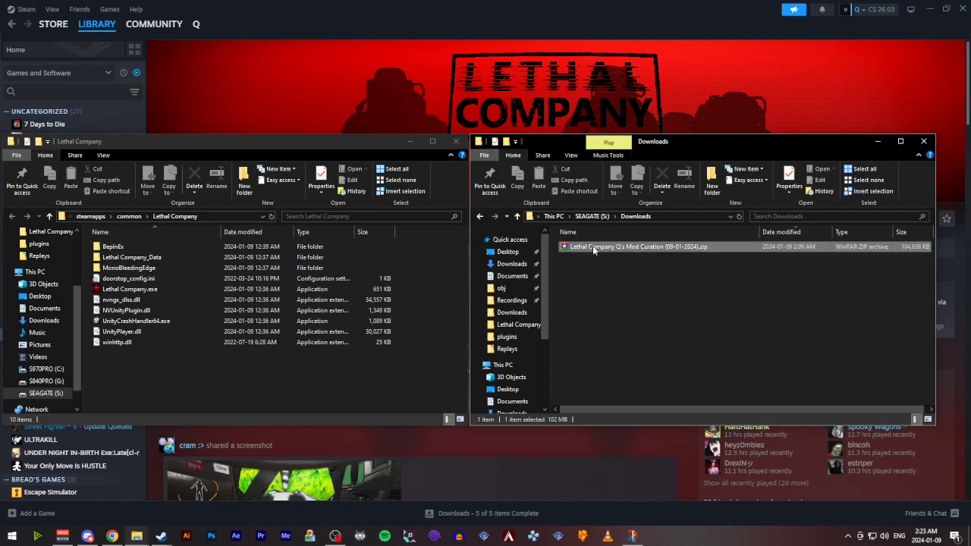
pyautogui.rightClick(592, 246)
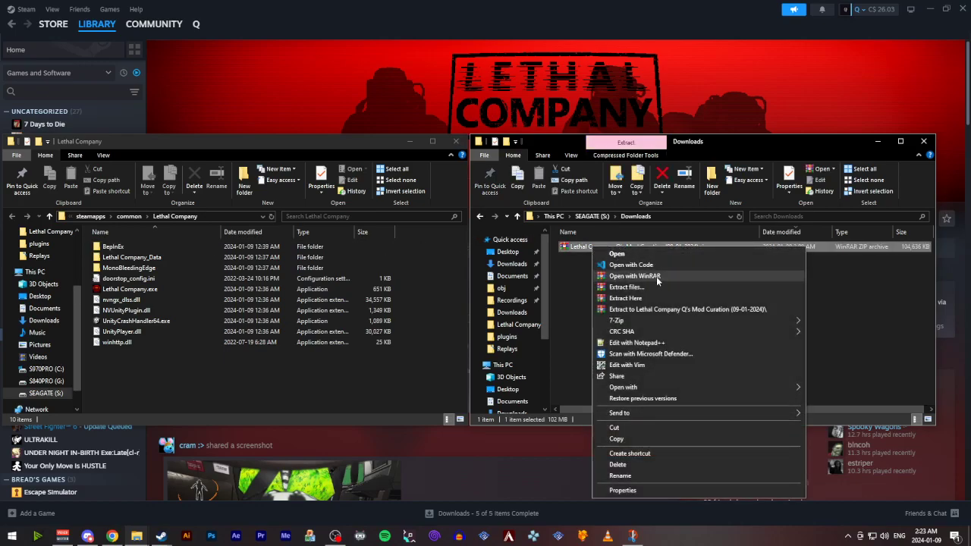
pyautogui.click(671, 309)
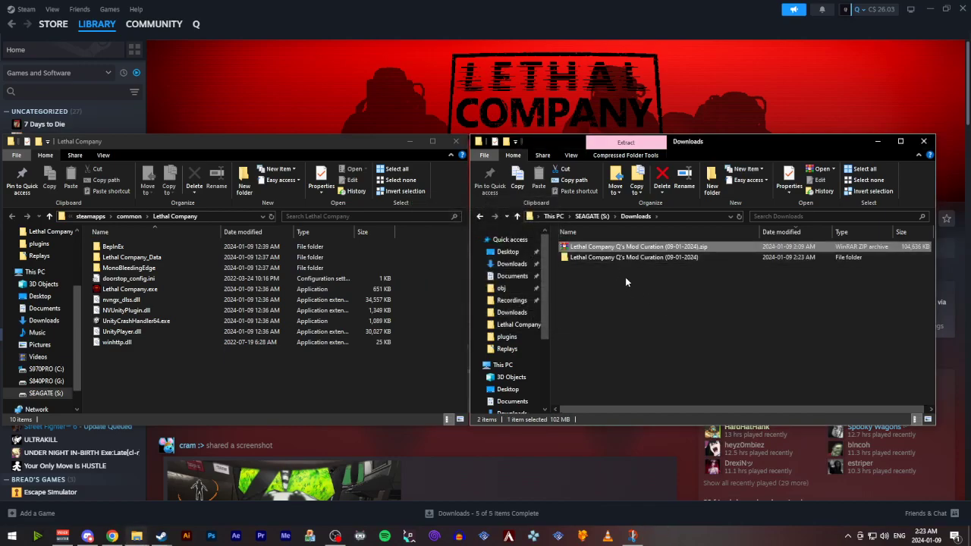
# - Open the extracted mod curation folder and the BepInEx folder inside the game's directory
pyautogui.click(625, 259)
pyautogui.doubleClick(624, 258)
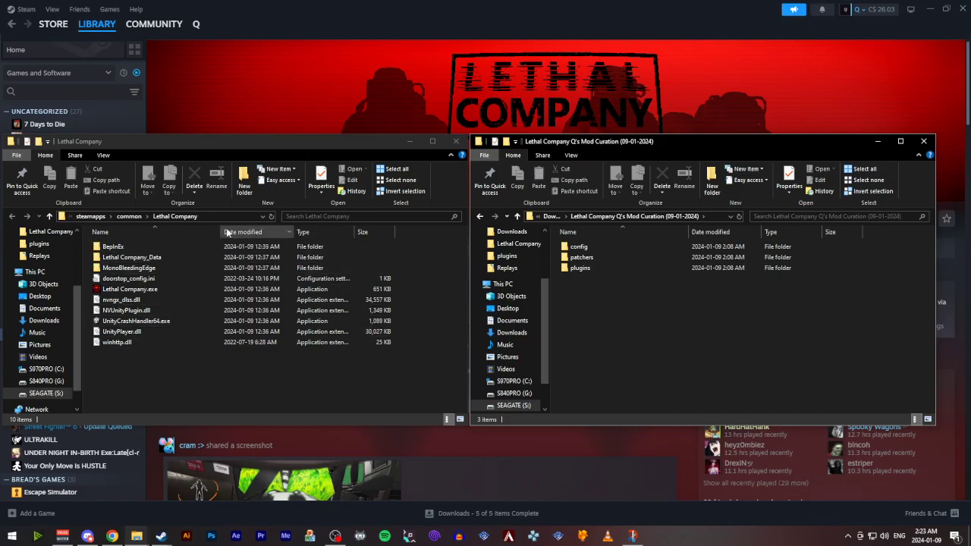
pyautogui.doubleClick(149, 246)
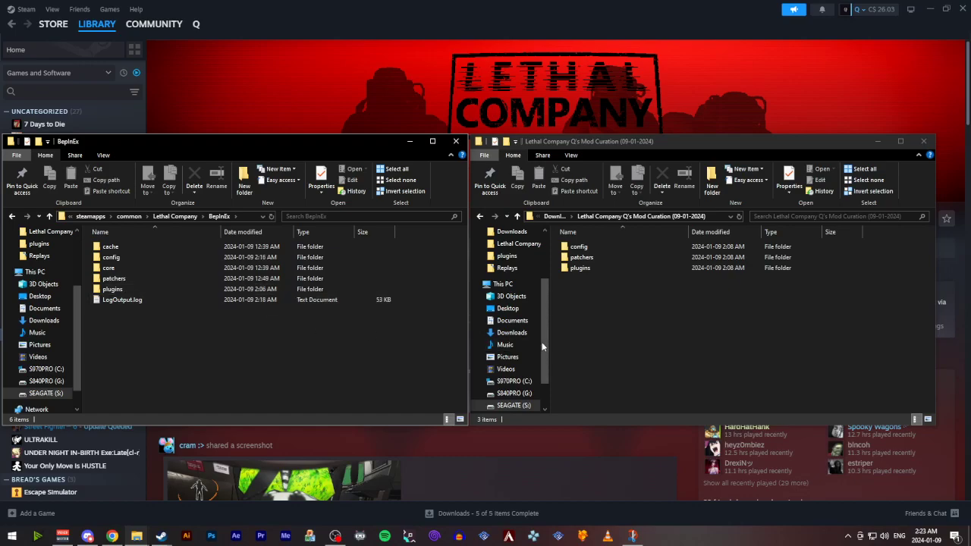
# - Copy the config, patchers and plugins folders from the extracted mod pack into BepInEx, replacing files with the same names
pyautogui.moveTo(596, 302); pyautogui.dragTo(594, 243)
pyautogui.rightClick(594, 244)
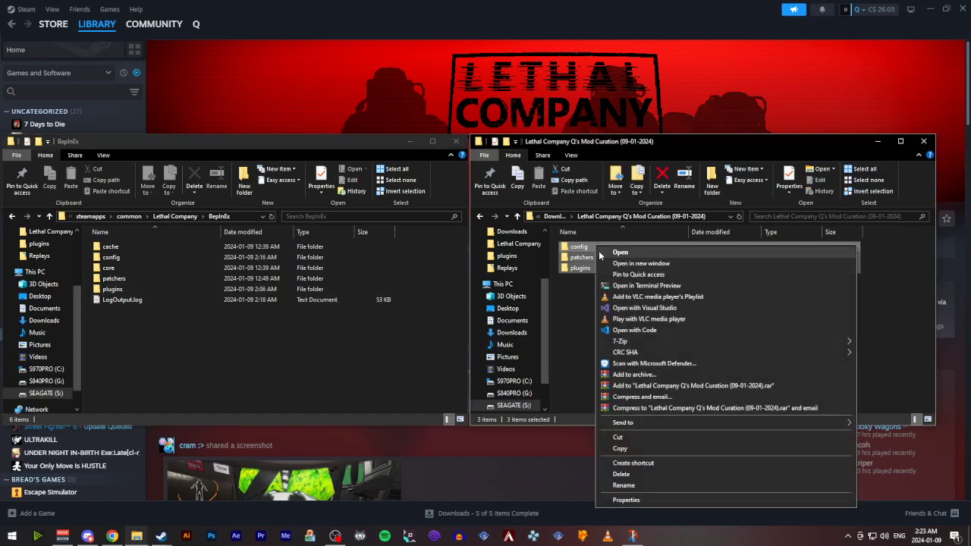
pyautogui.click(660, 449)
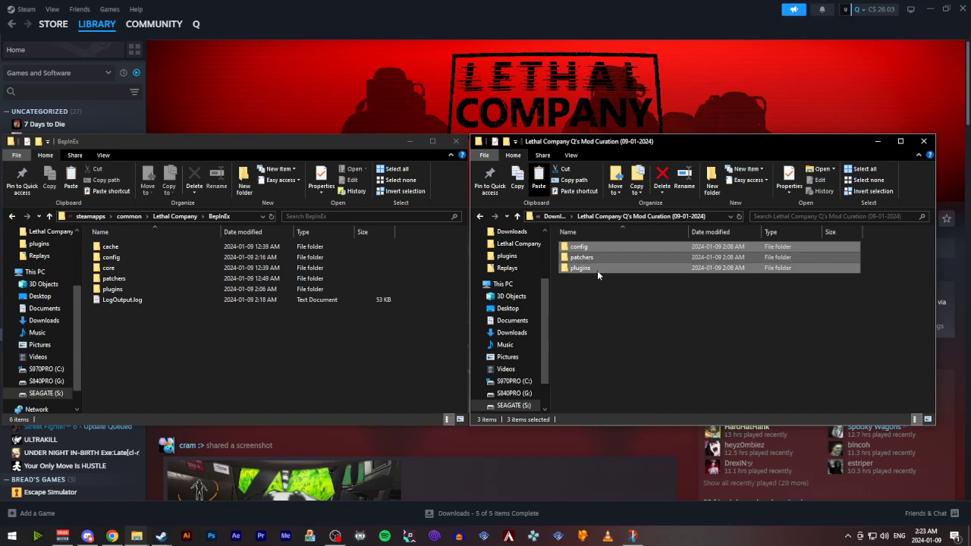
pyautogui.rightClick(149, 339)
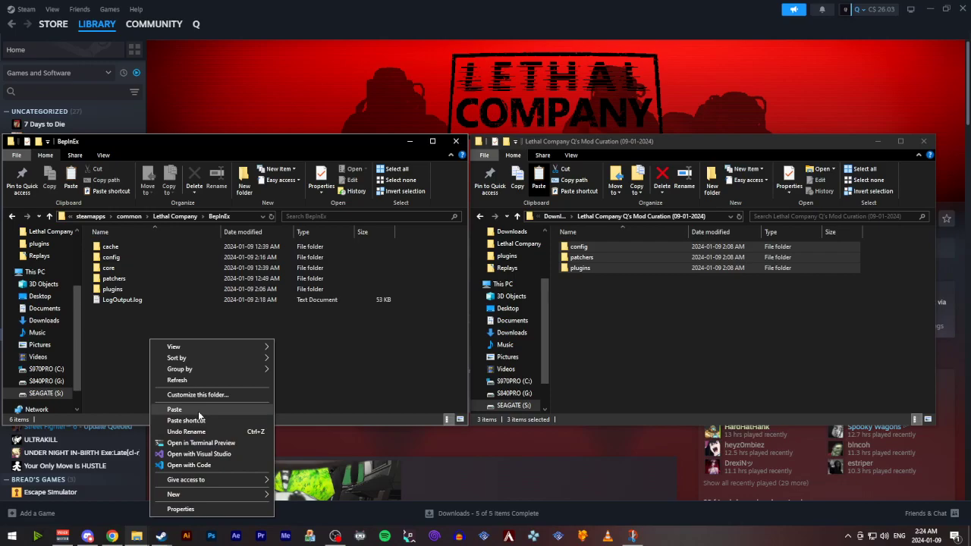
pyautogui.click(197, 411)
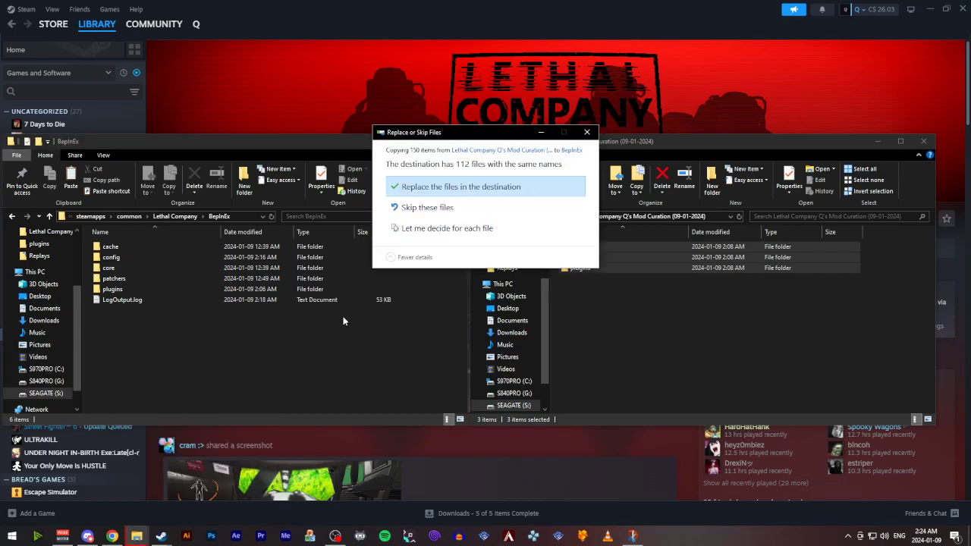
pyautogui.click(457, 191)
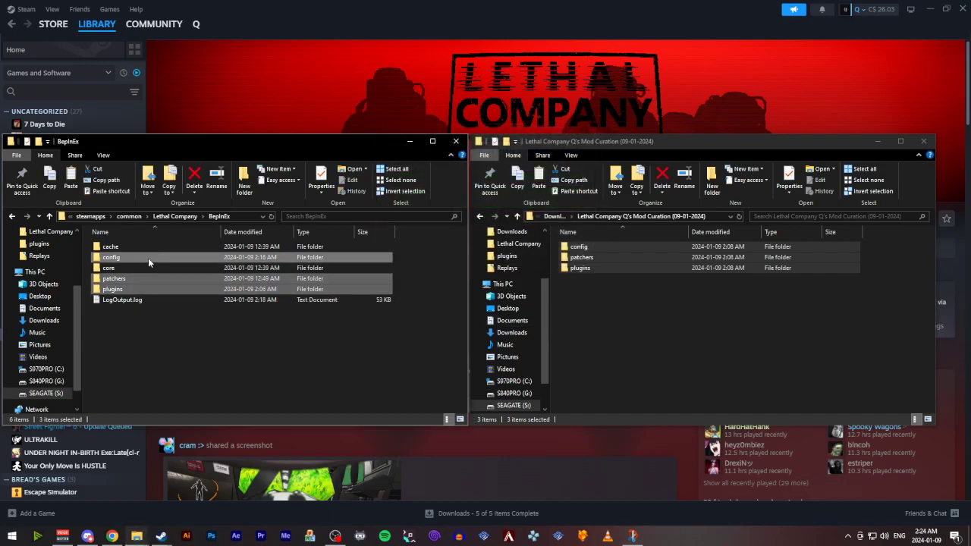
# - Launch Lethal Company from Steam and start it in Online mode
pyautogui.click(311, 113)
pyautogui.click(198, 219)
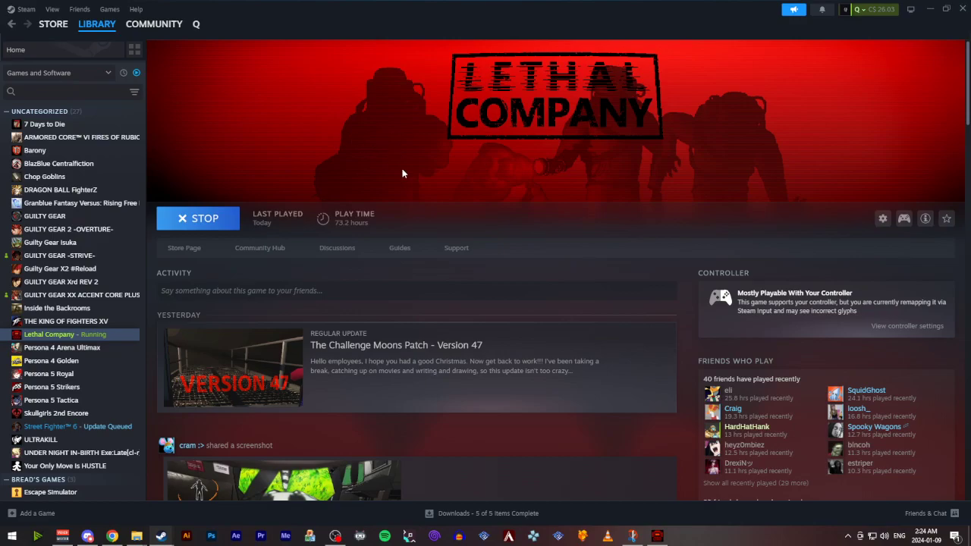
pyautogui.moveTo(656, 537)
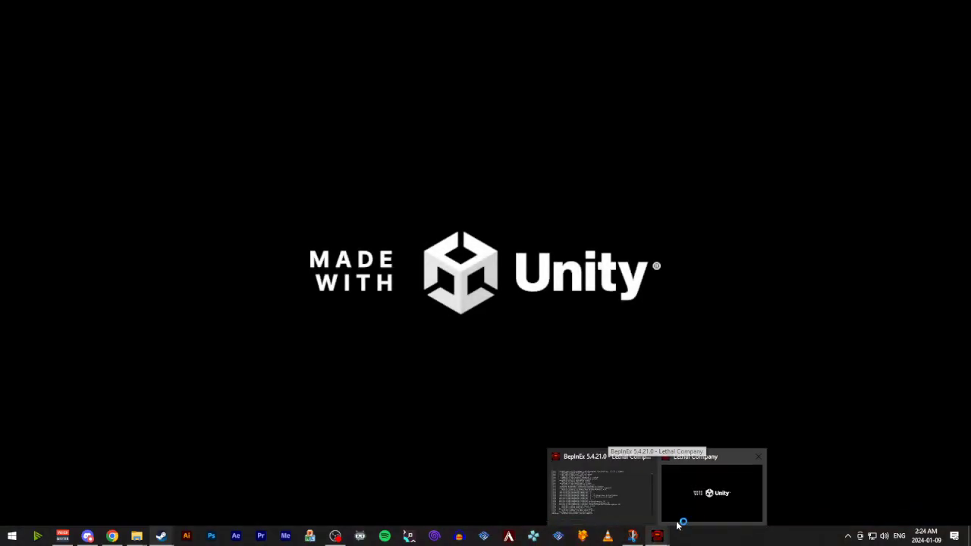
pyautogui.click(687, 510)
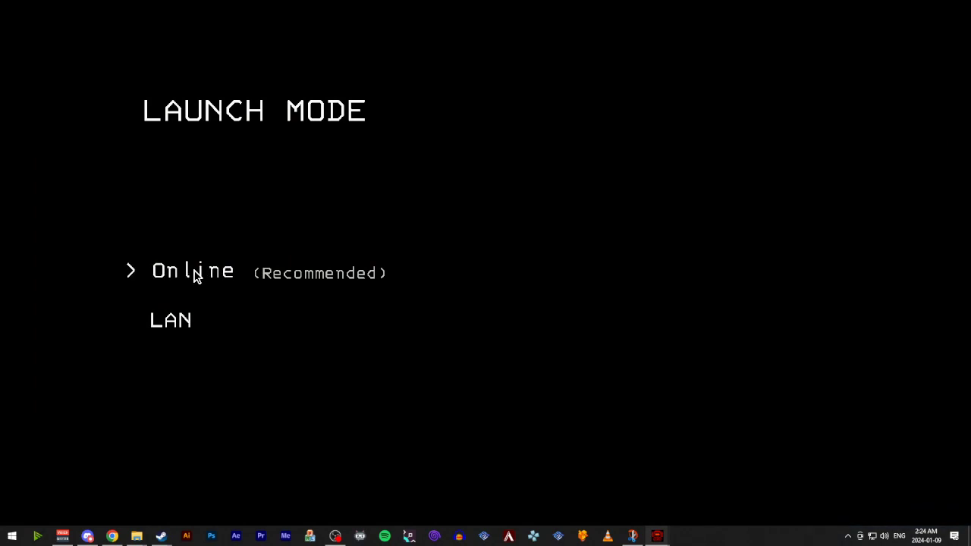
pyautogui.click(194, 273)
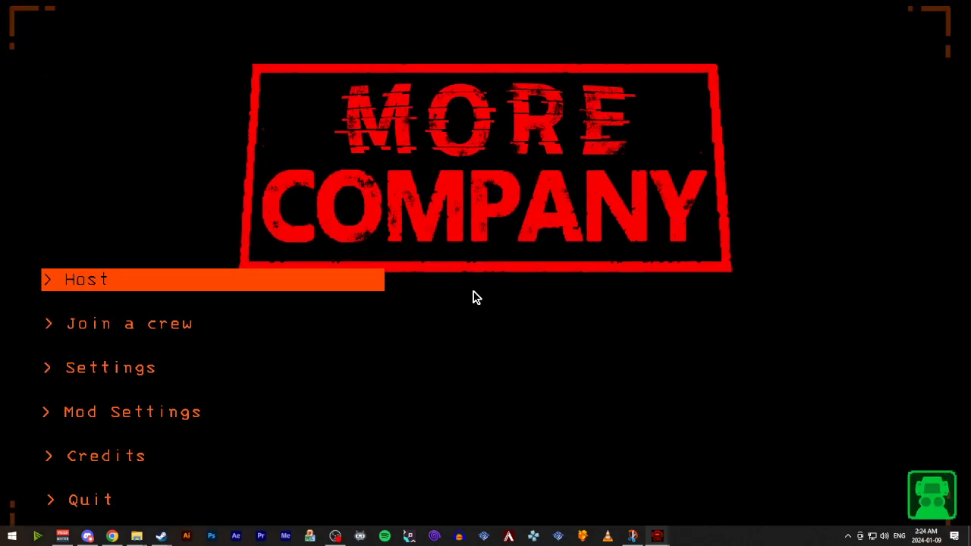
# - Review the available options in Mod Settings and leave without applying changes
pyautogui.click(203, 412)
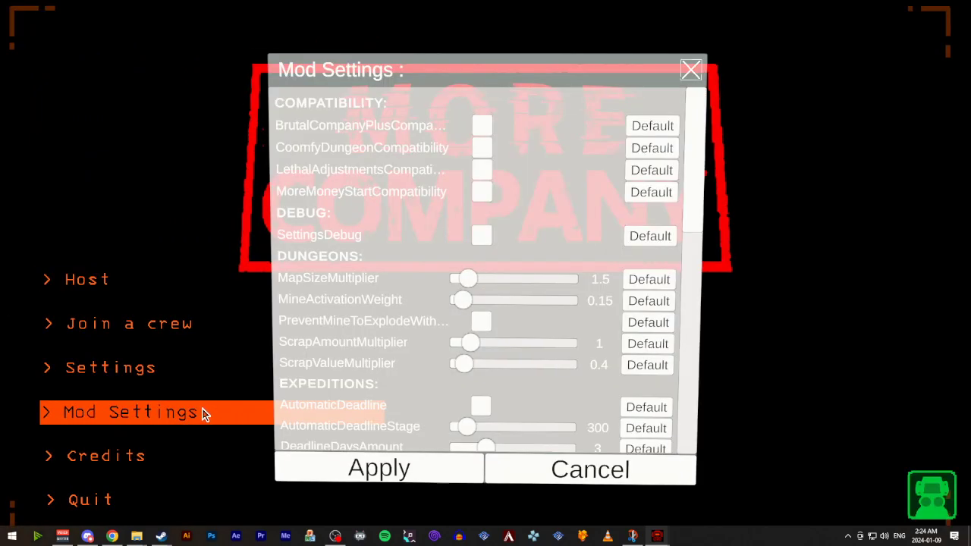
pyautogui.moveTo(432, 125)
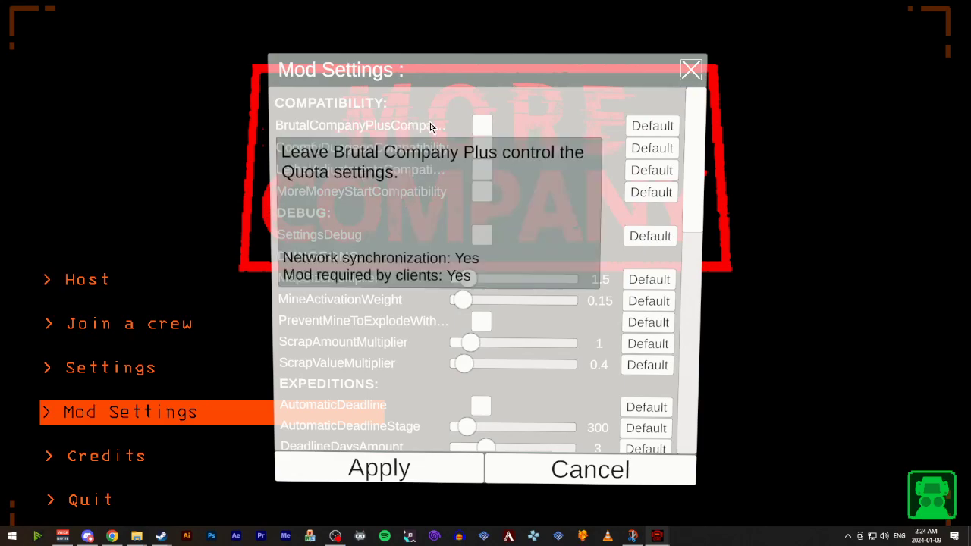
pyautogui.scroll(-1, 438, 123)
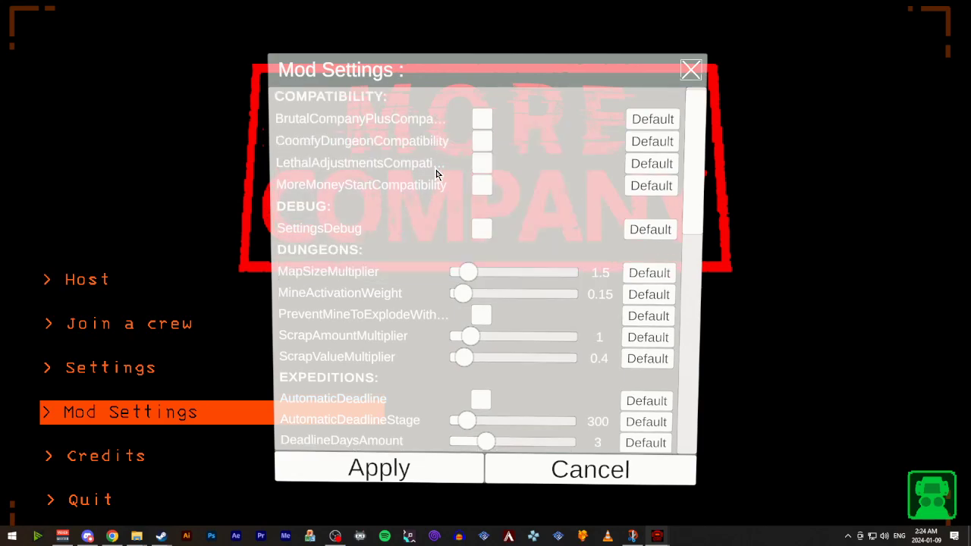
pyautogui.scroll(-5, 433, 250)
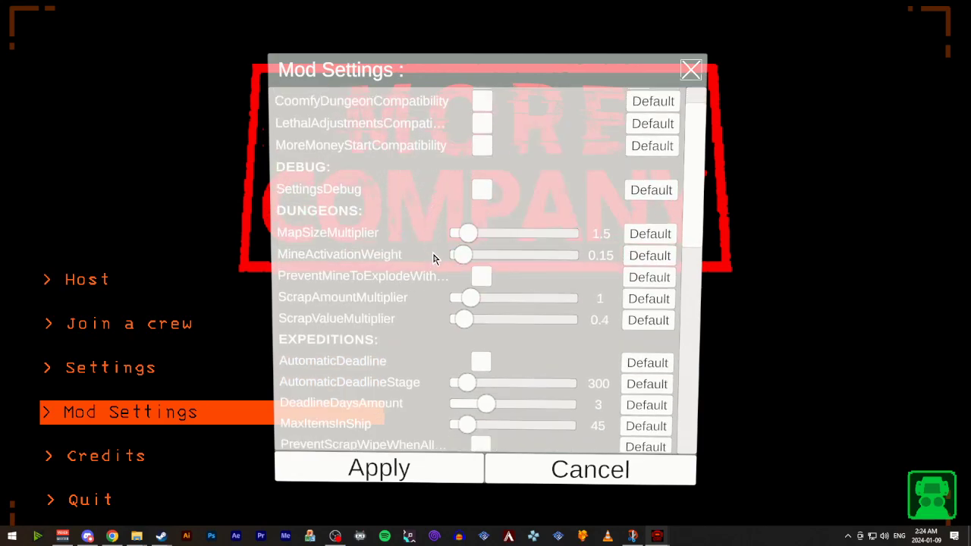
pyautogui.scroll(-8, 433, 260)
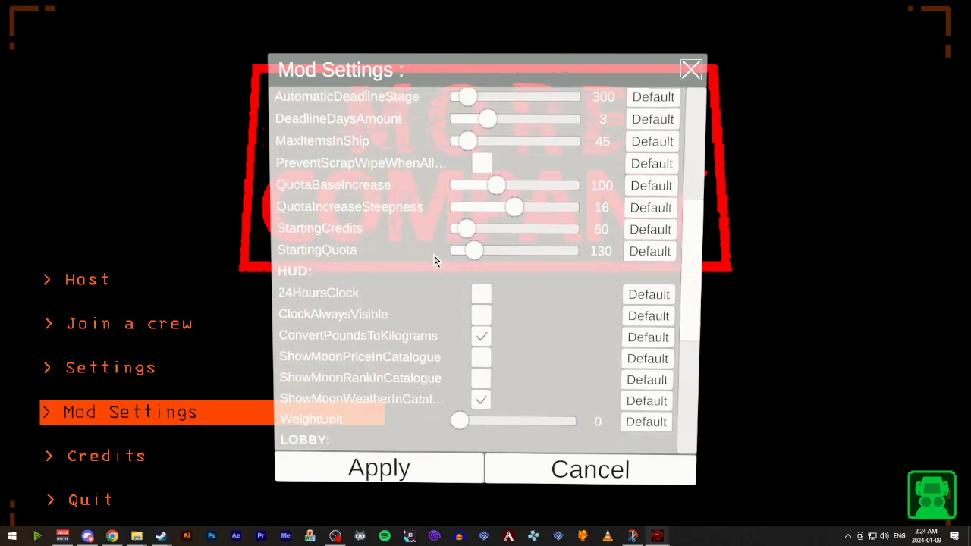
pyautogui.scroll(-5, 433, 261)
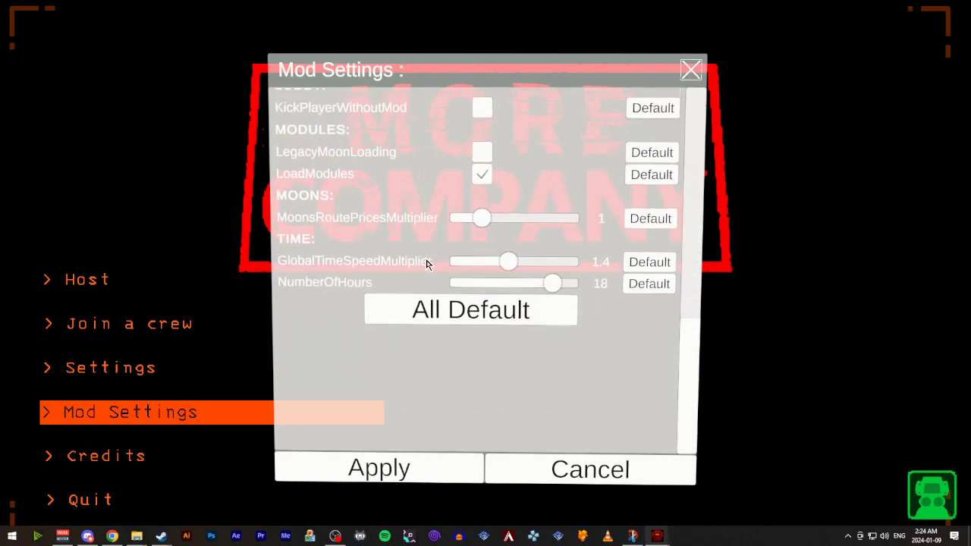
pyautogui.scroll(8, 421, 260)
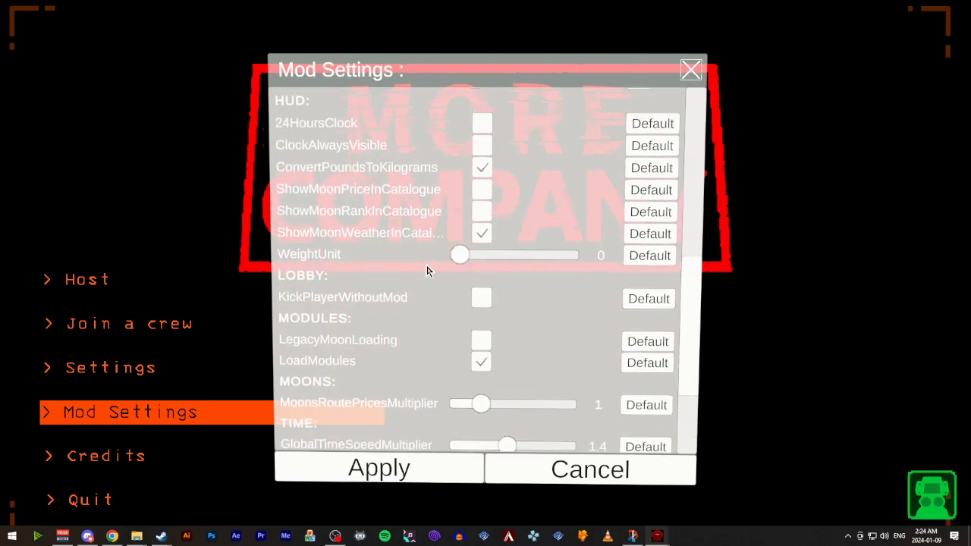
pyautogui.scroll(5, 424, 264)
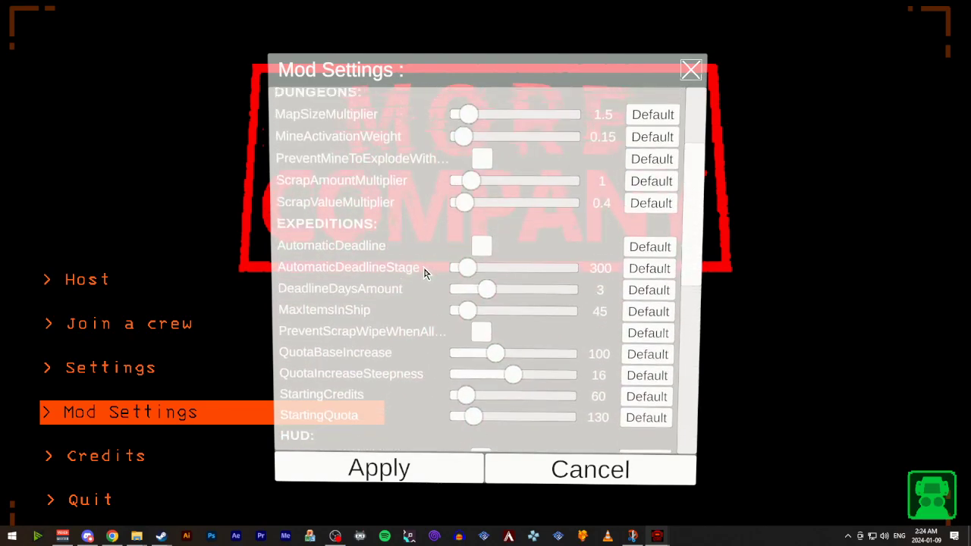
pyautogui.click(554, 479)
# - Look through the cosmetics catalogue from the main menu and close it
pyautogui.click(933, 501)
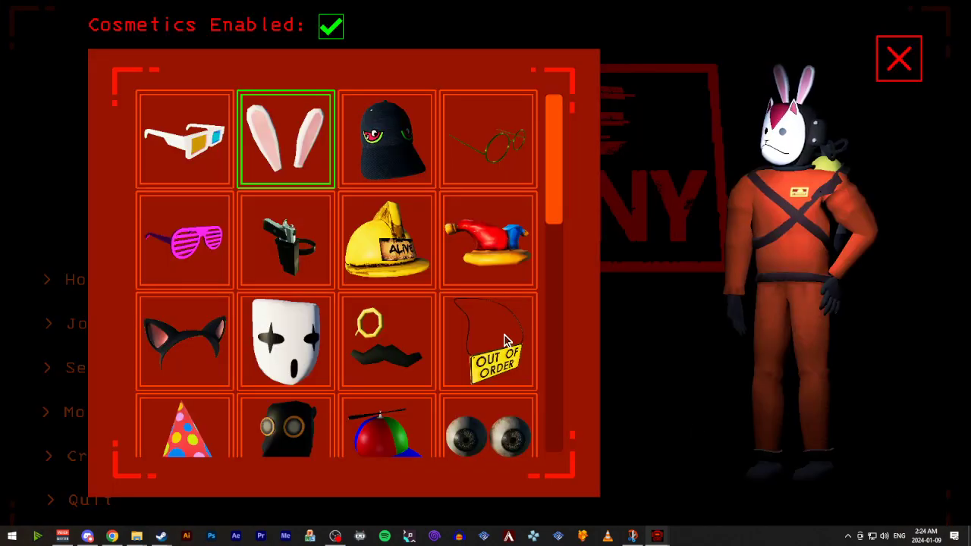
pyautogui.scroll(-2, 422, 288)
pyautogui.scroll(-2, 415, 281)
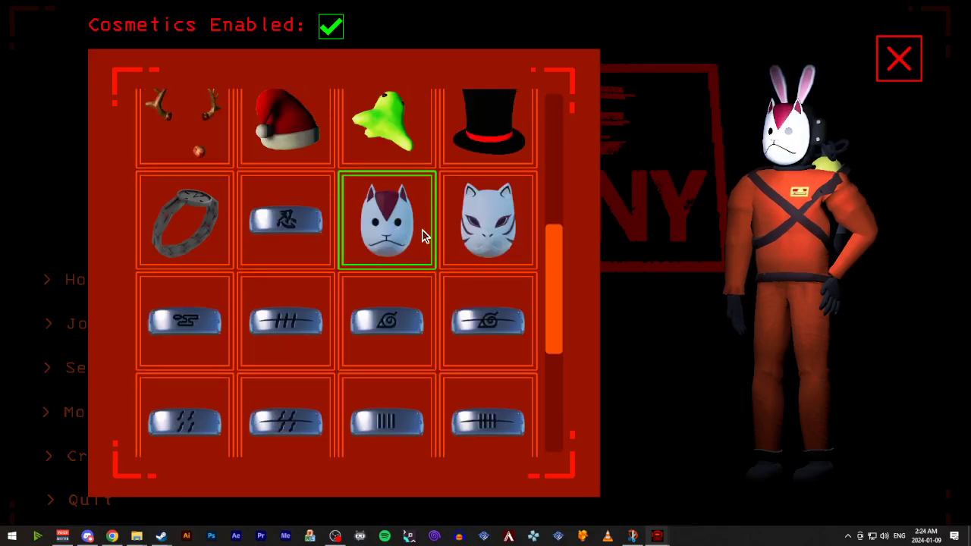
pyautogui.scroll(-2, 508, 241)
pyautogui.scroll(-1, 508, 241)
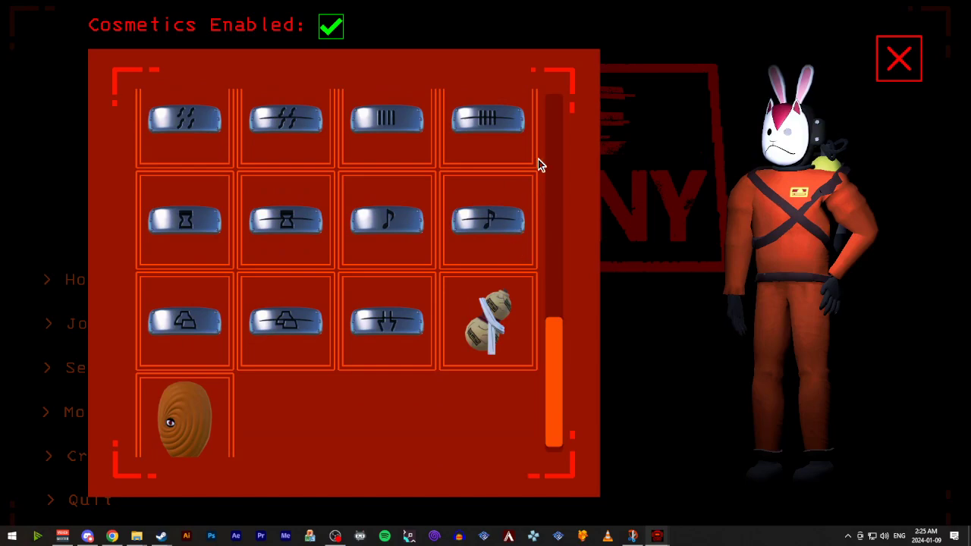
pyautogui.click(910, 53)
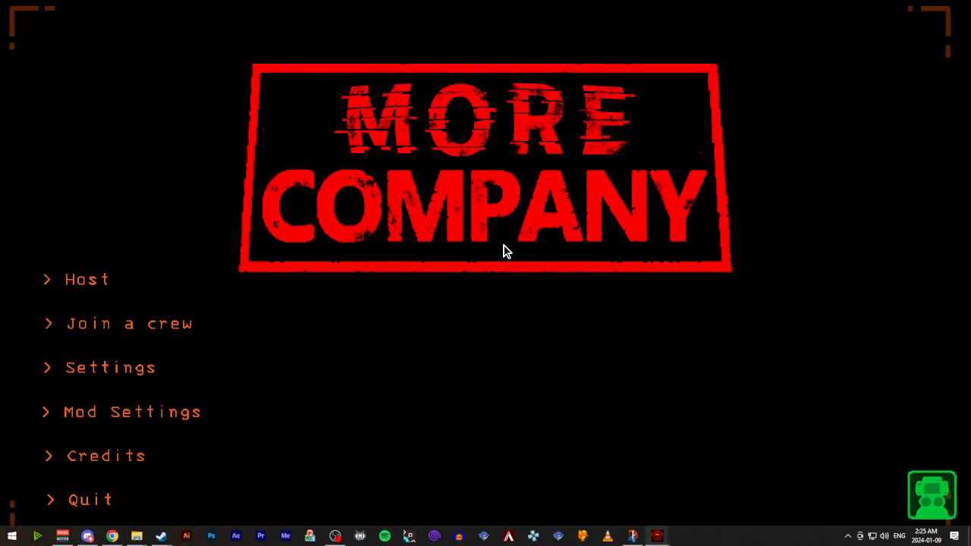
# - Host the friends-only Mod Testing lobby on save File 2, move around in the ship and switch back to Steam
pyautogui.click(212, 277)
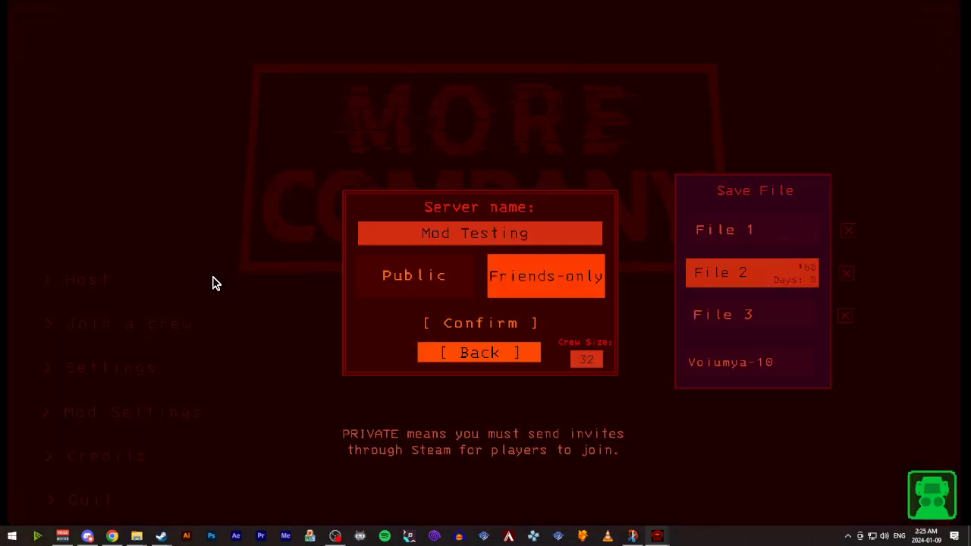
pyautogui.click(508, 325)
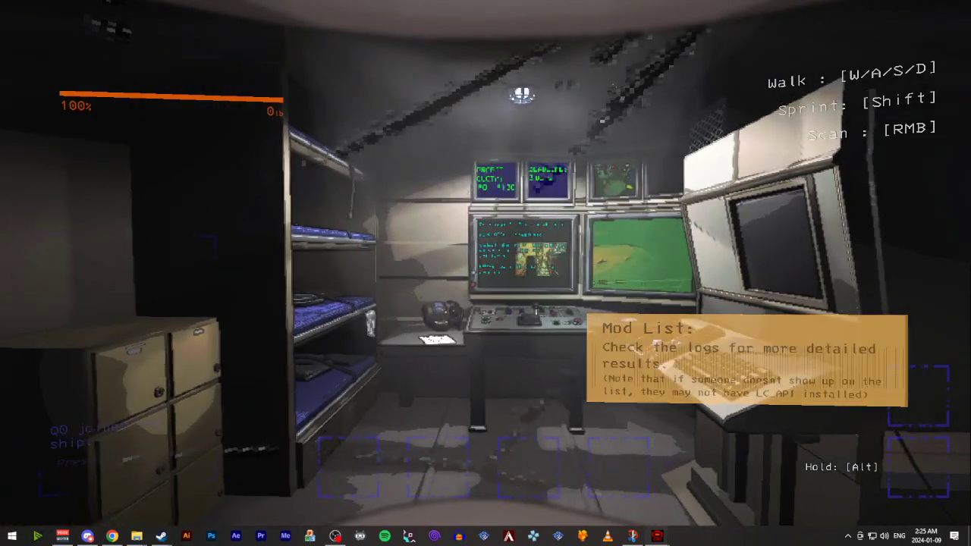
pyautogui.press('w')
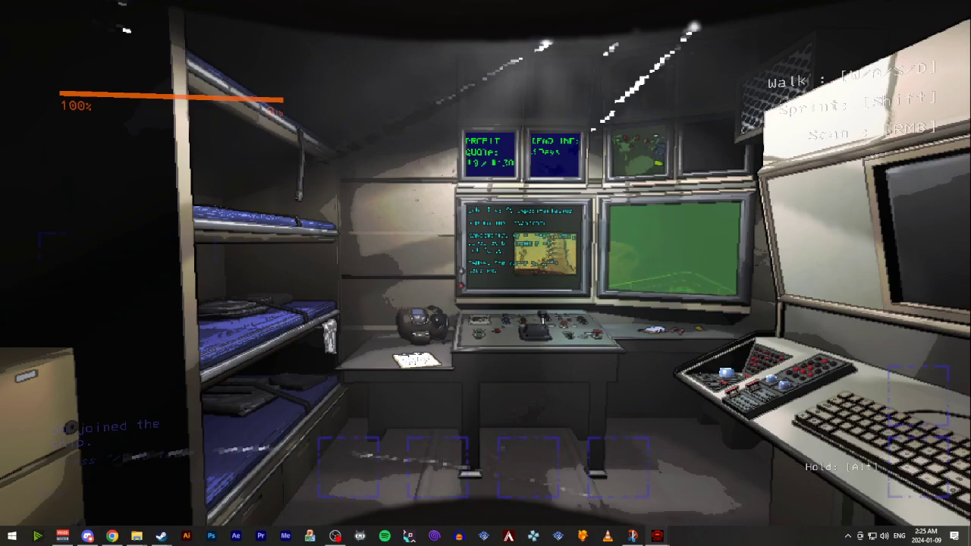
pyautogui.hotkey('alt', 'Tab')
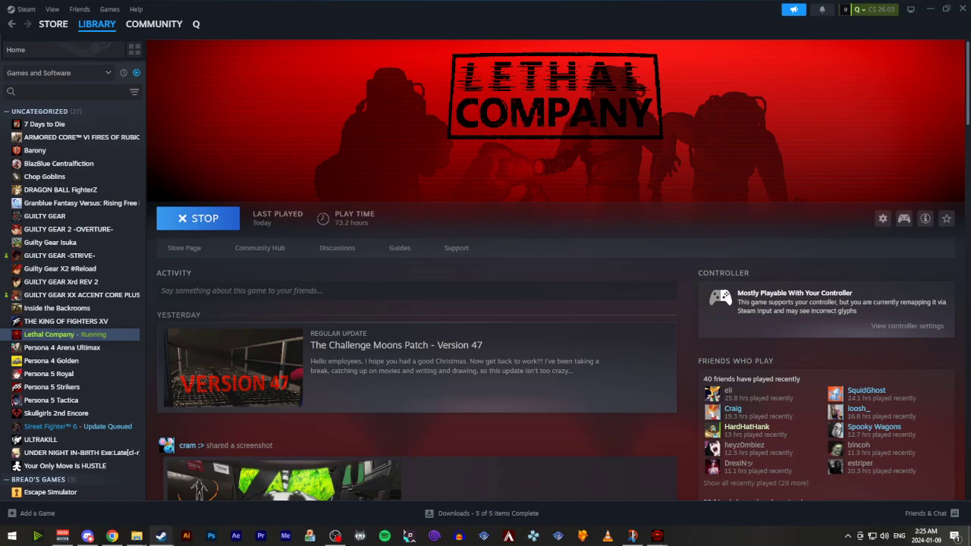